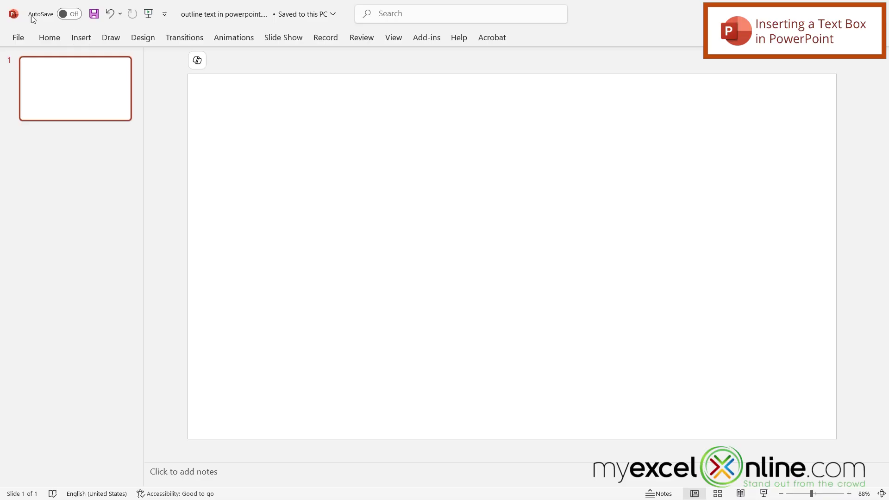
Start inserting a text box for 'My Excel Online' from the Insert ribbon
click(82, 40)
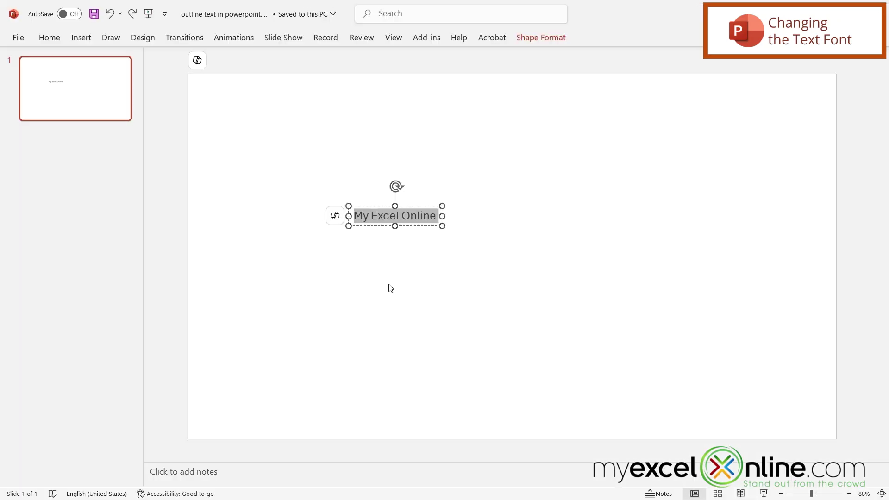
Set the text to Amasis MT Pro Black at 72 pt from the Home font controls
click(49, 37)
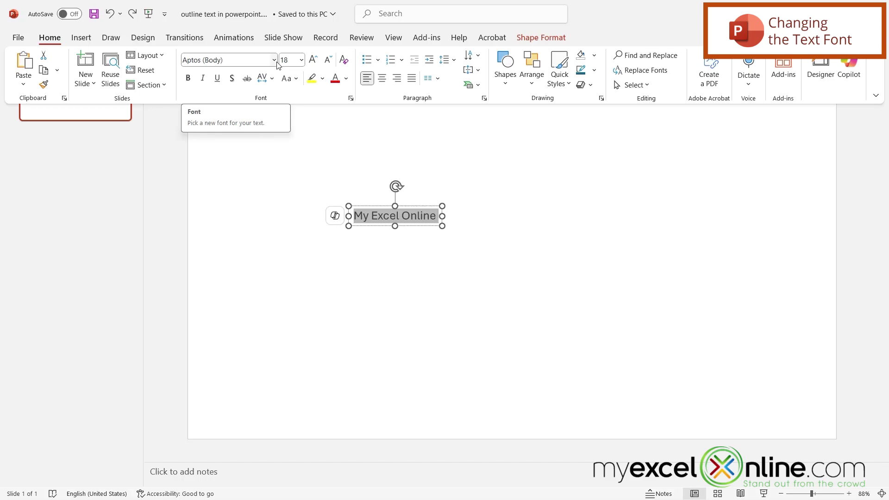
click(275, 60)
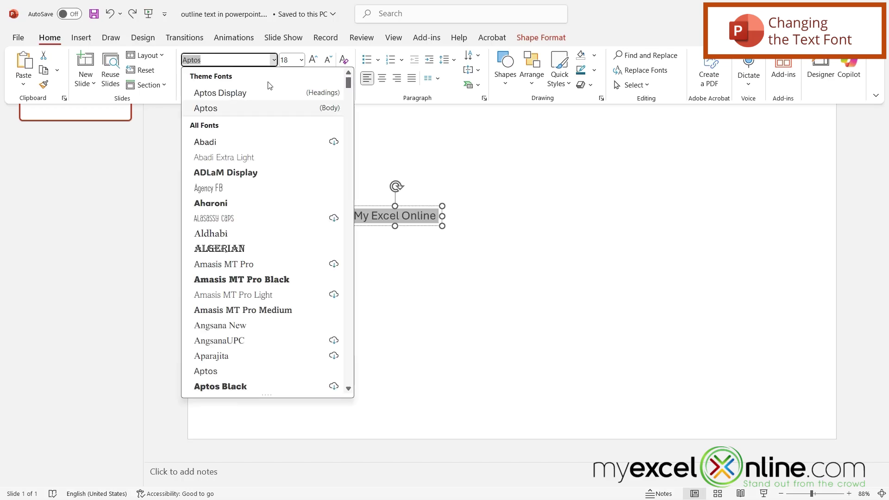
click(223, 281)
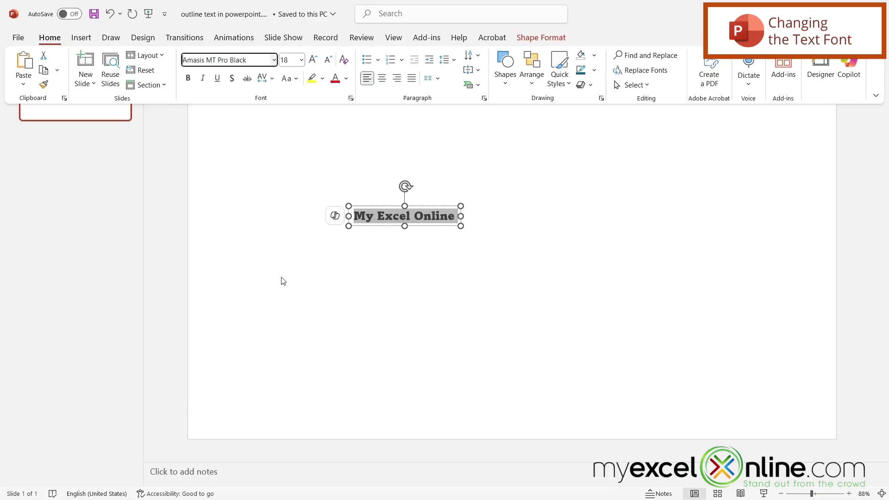
click(302, 62)
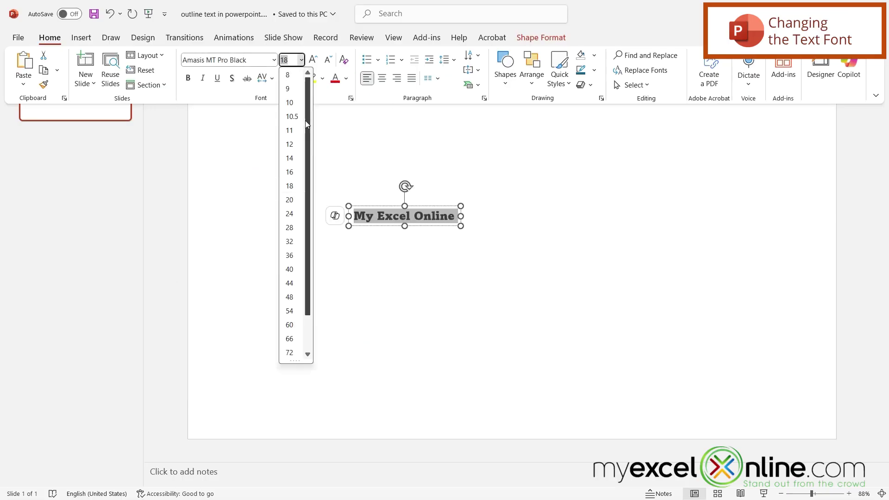
click(290, 354)
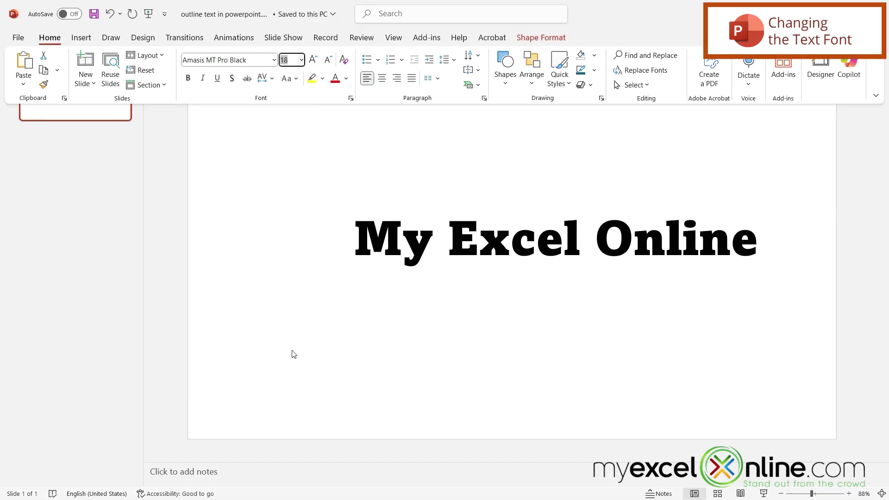
Drag the 'My Excel Online' text box left so it sits centred on the slide
click(379, 276)
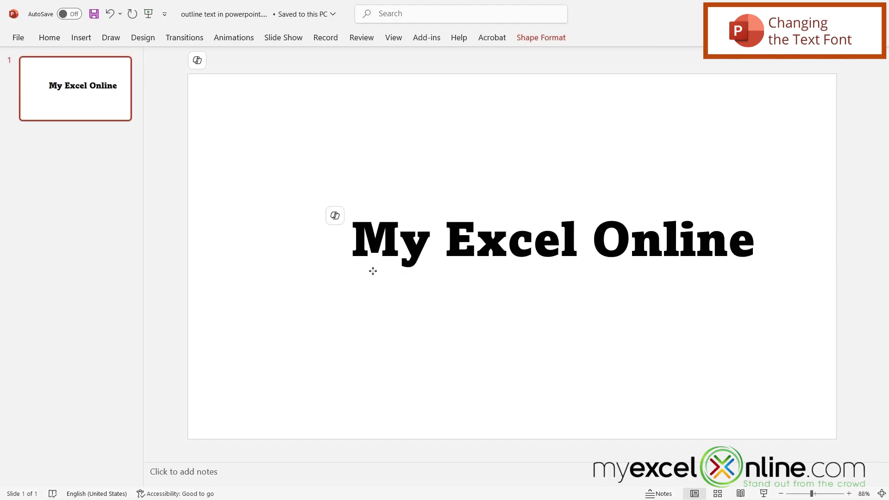
mouse_move(371, 270)
mouse_down()
mouse_move(339, 257)
mouse_move(344, 272)
mouse_up()
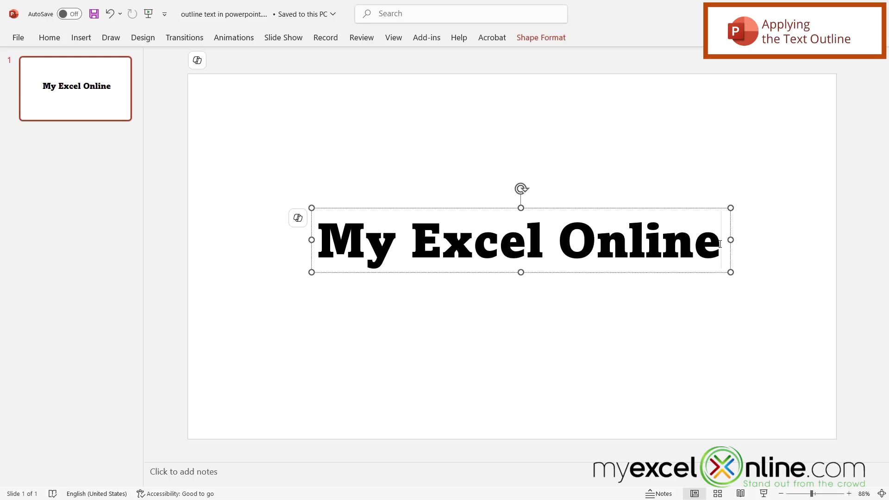
Give the selected text a Green Accent 6 Lighter 40% outline at 3 pt weight
drag(719, 243, 352, 263)
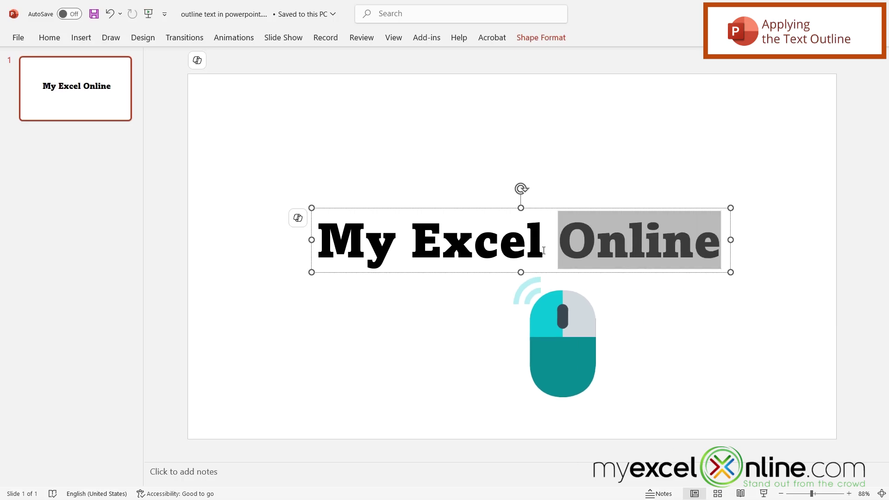
click(548, 44)
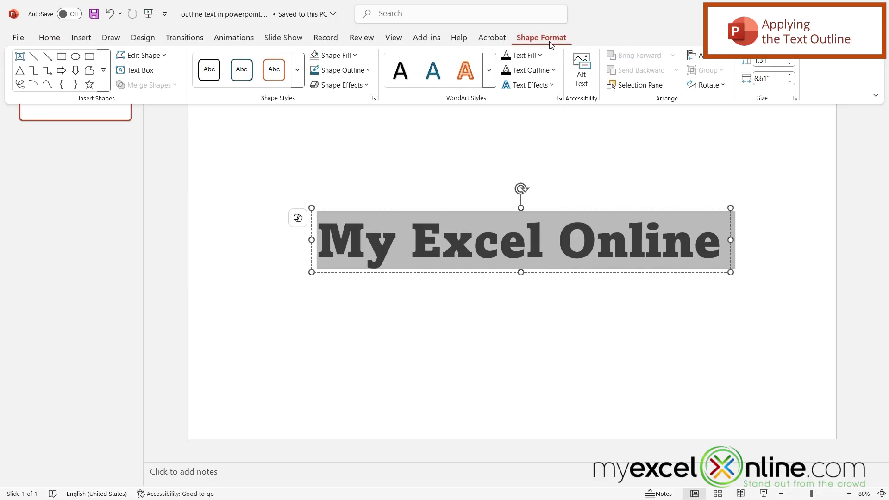
click(554, 71)
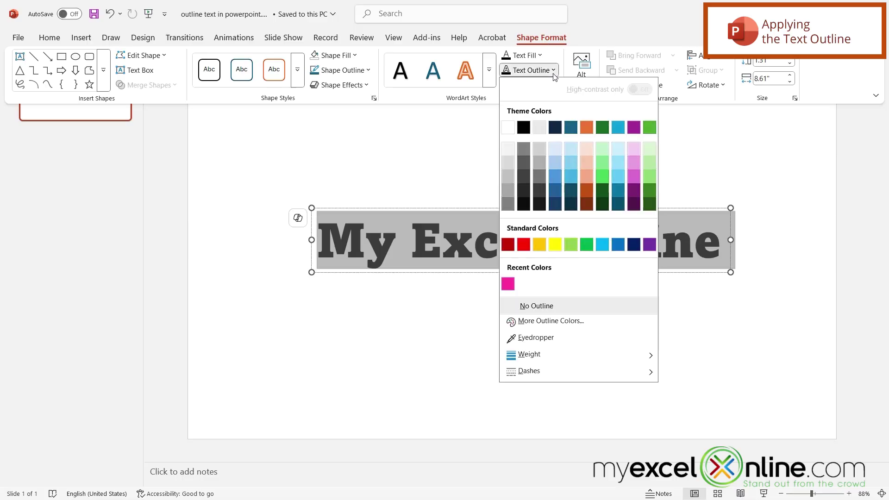
click(654, 178)
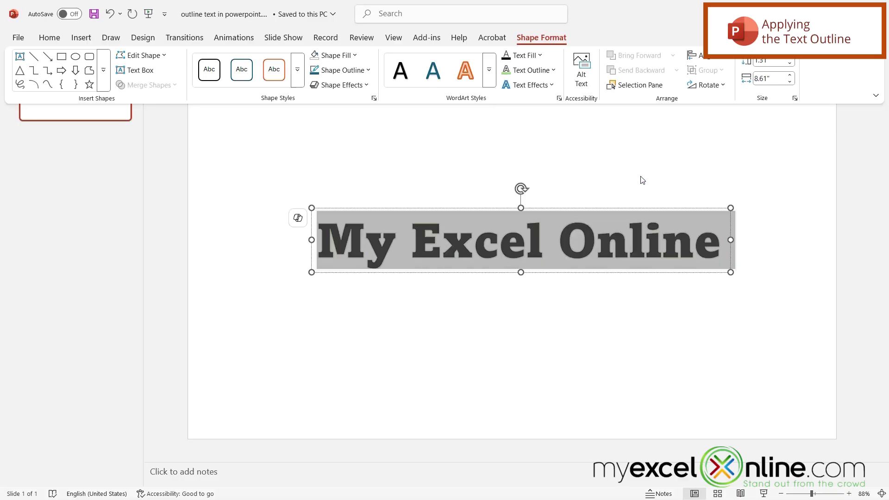
click(554, 71)
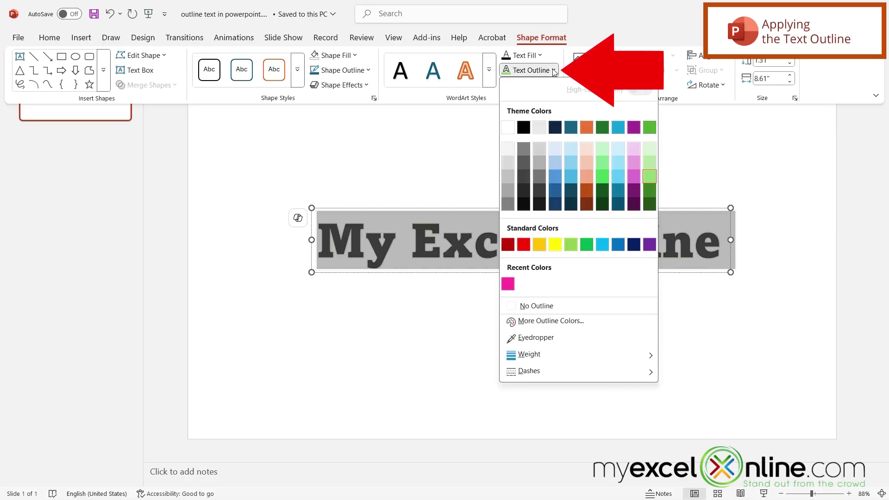
mouse_move(530, 355)
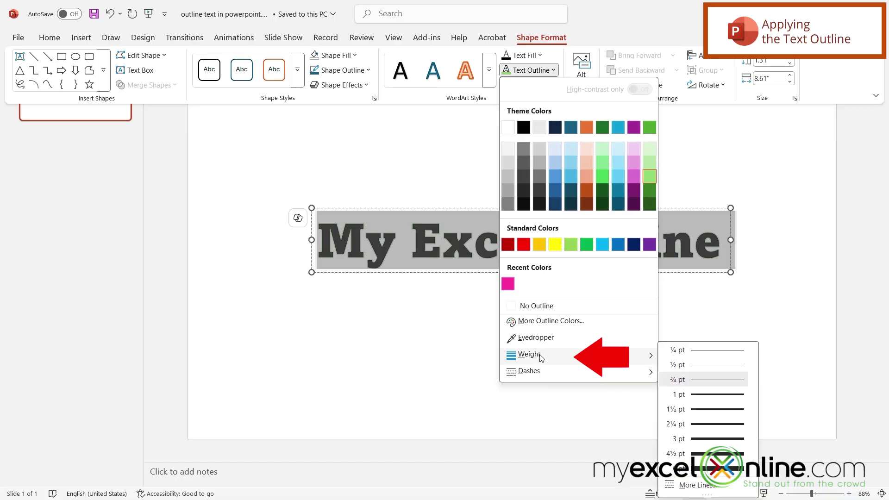
click(703, 440)
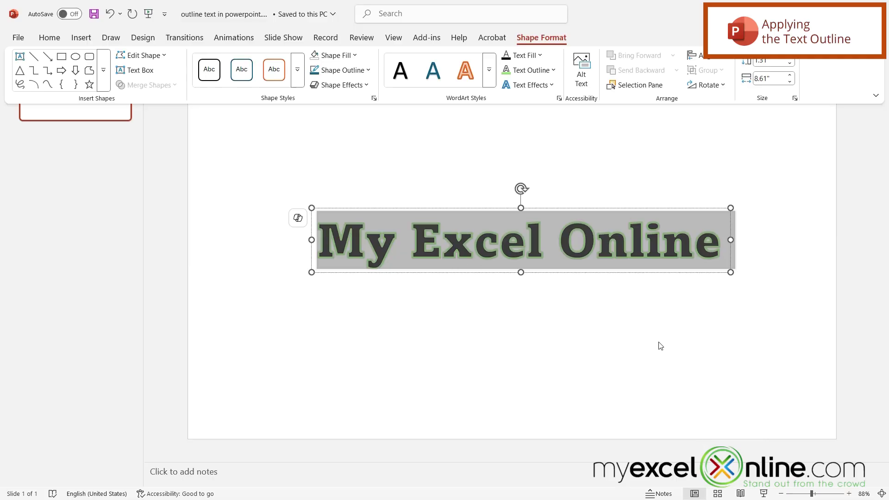
key(ctrl+F1)
click(595, 311)
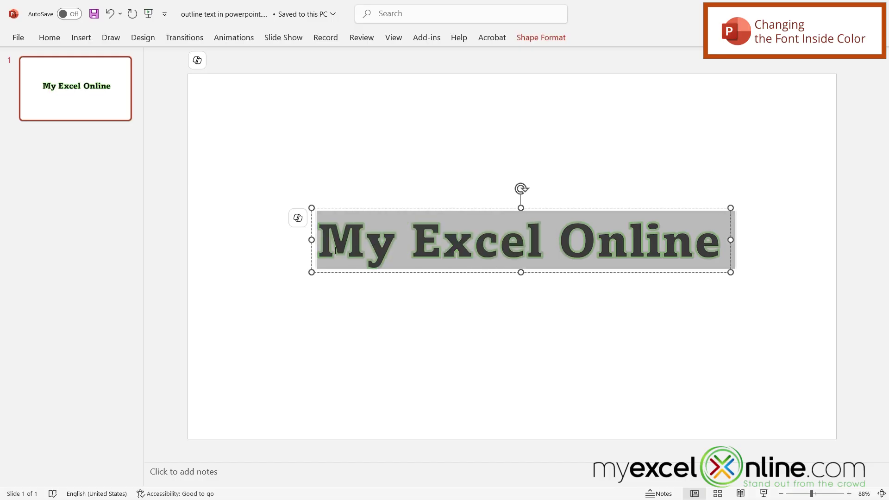
Fill the letters with Dark Teal Accent 1 Darker 25% via Text Fill
click(537, 40)
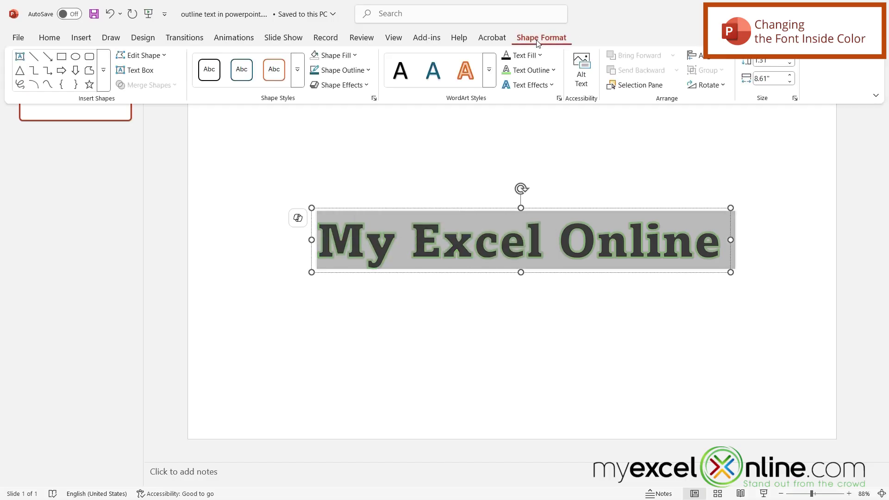
click(540, 56)
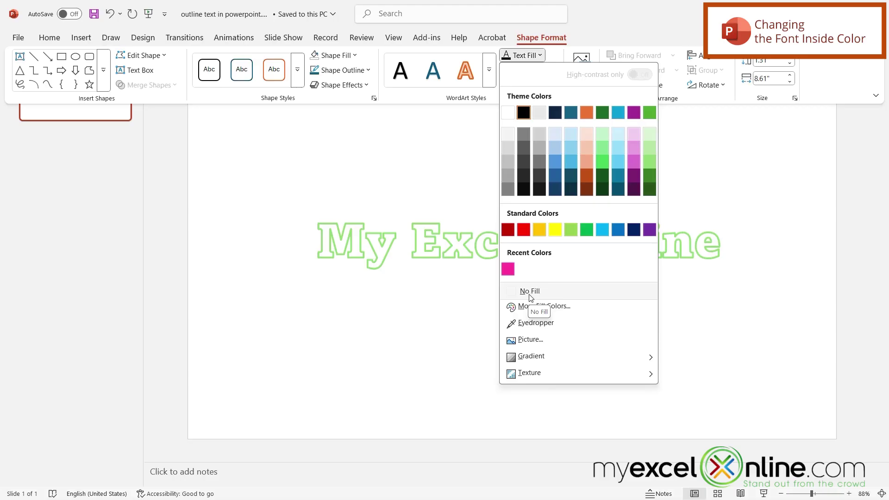
click(575, 179)
click(559, 327)
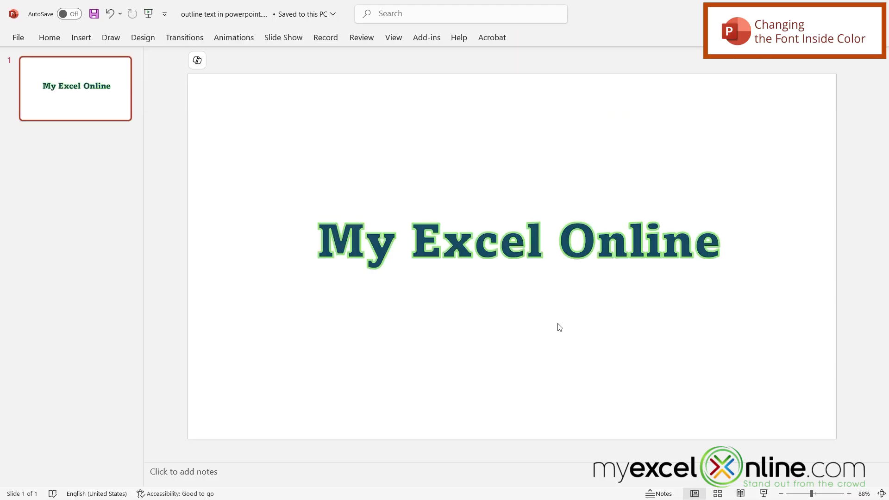